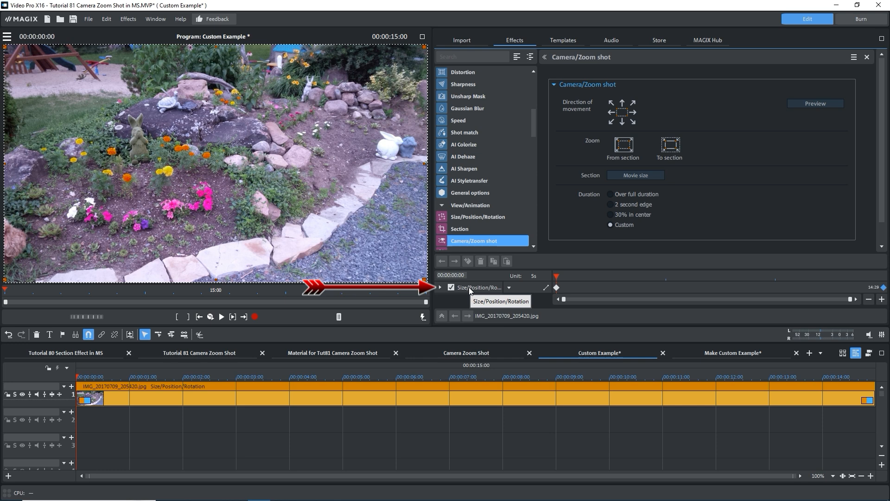
# Select the photo's Size/Position/Rotation animation, and shift its first keyframe to 01:00 and its last keyframe to 03:00
pyautogui.click(470, 288)
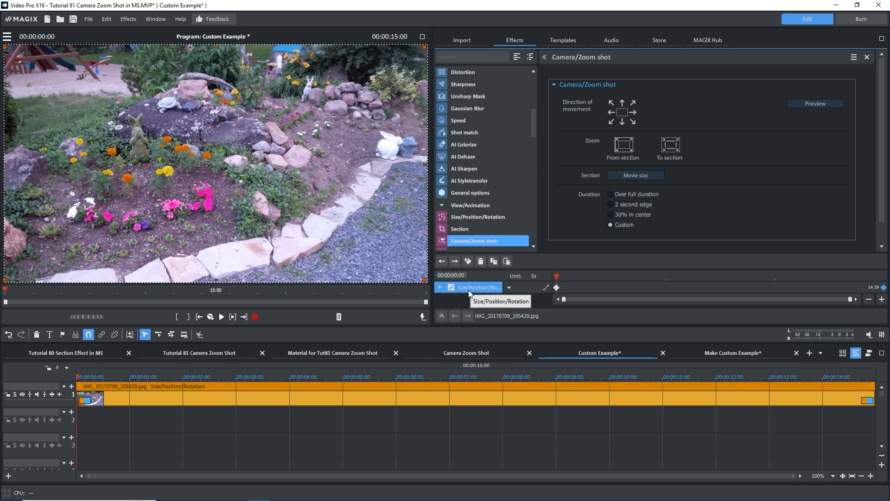
pyautogui.click(557, 287)
pyautogui.moveTo(557, 288); pyautogui.dragTo(575, 288)
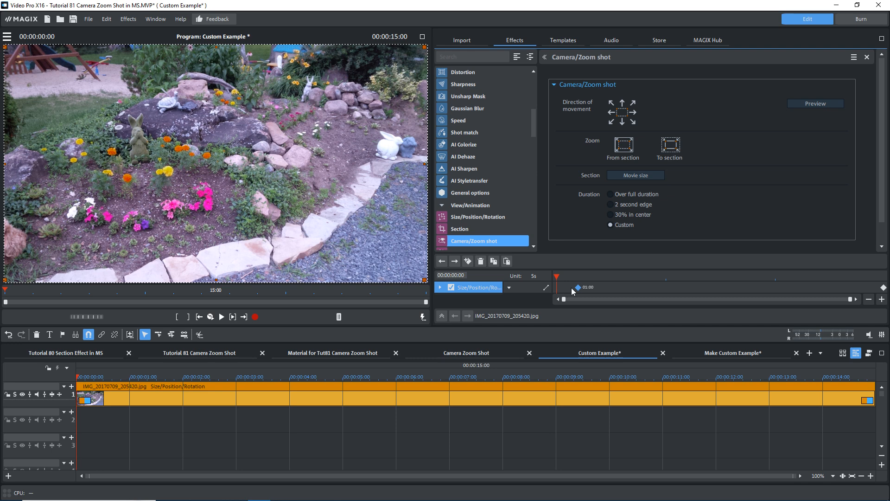
pyautogui.click(884, 288)
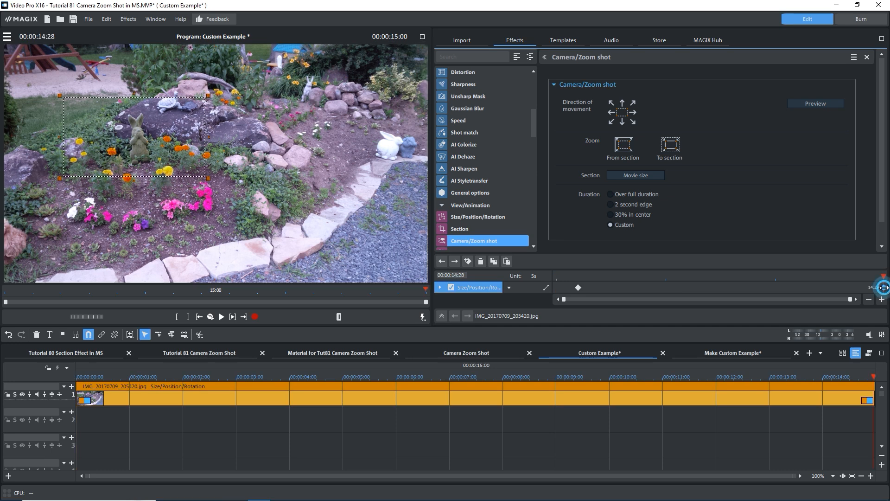
pyautogui.moveTo(878, 287); pyautogui.dragTo(623, 290)
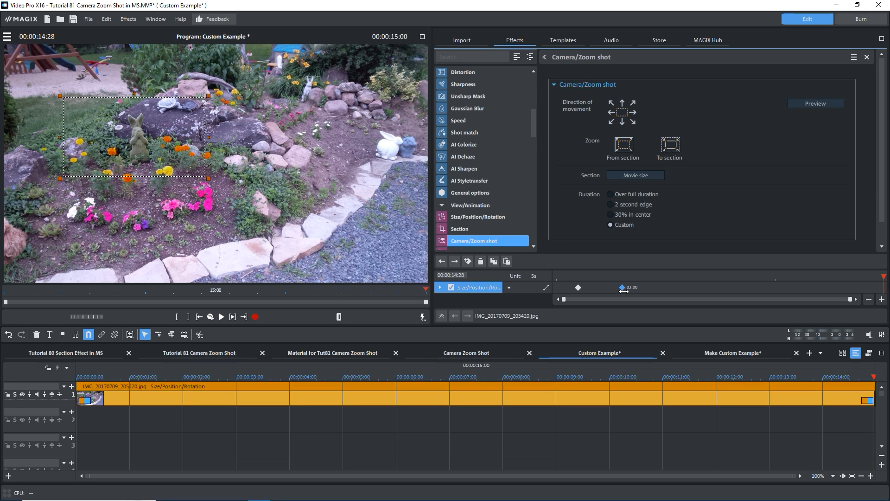
# Add a keyframe at 00:00:04:01 to hold the zoomed-in section
pyautogui.moveTo(556, 274); pyautogui.dragTo(644, 282)
pyautogui.moveTo(646, 278); pyautogui.dragTo(645, 277)
pyautogui.click(468, 261)
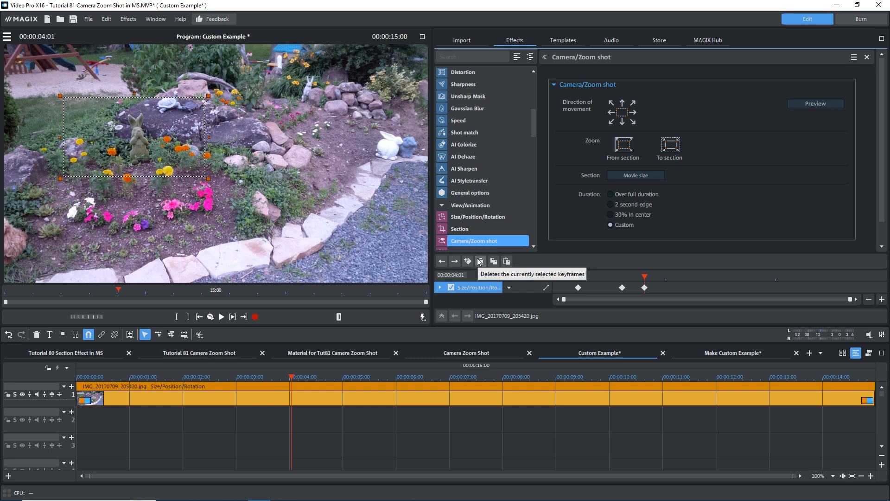
# At 00:00:06:01, shrink the section frame and position it over the ornament on the large rock
pyautogui.moveTo(645, 277); pyautogui.dragTo(688, 278)
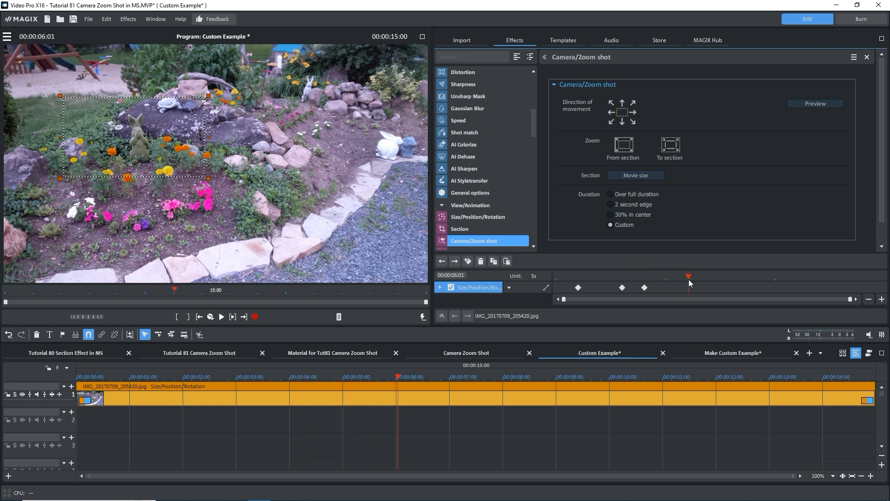
pyautogui.moveTo(208, 179); pyautogui.dragTo(182, 164)
pyautogui.moveTo(147, 130)
pyautogui.mouseDown()
pyautogui.moveTo(180, 121)
pyautogui.moveTo(189, 103)
pyautogui.mouseUp()
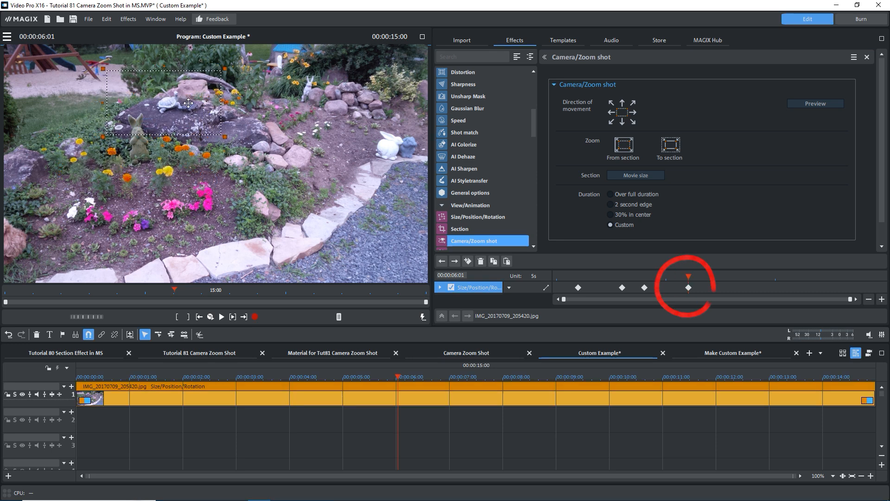
# Preview the zoom shot and add a hold keyframe at 00:00:07:01
pyautogui.click(816, 103)
pyautogui.moveTo(691, 276); pyautogui.dragTo(710, 274)
pyautogui.click(814, 106)
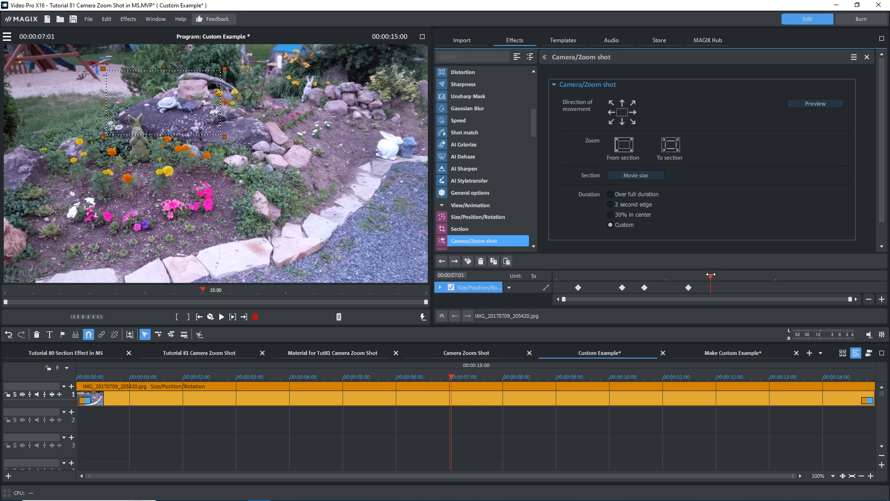
pyautogui.click(468, 261)
# At 00:00:09:00, enlarge the section frame and shift it over the right half of the photo
pyautogui.moveTo(709, 275); pyautogui.dragTo(751, 279)
pyautogui.moveTo(224, 136); pyautogui.dragTo(299, 195)
pyautogui.moveTo(234, 156); pyautogui.dragTo(317, 170)
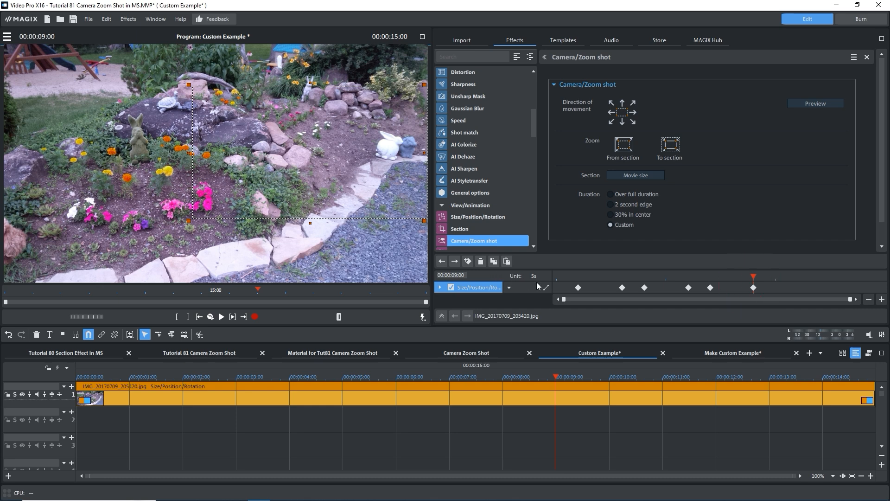
# At 00:00:11:00, shrink the section frame around the white rabbit, and add a hold keyframe at 00:00:12:01
pyautogui.moveTo(753, 276); pyautogui.dragTo(797, 276)
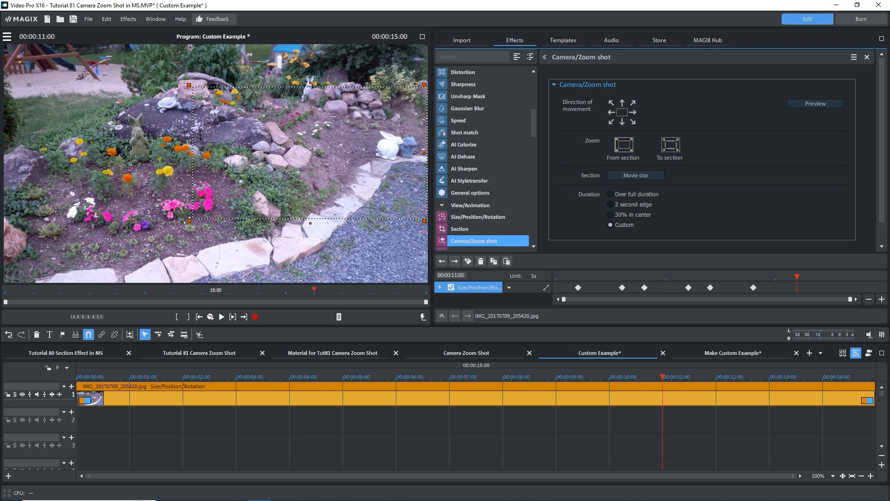
pyautogui.moveTo(188, 221); pyautogui.dragTo(378, 161)
pyautogui.moveTo(379, 128); pyautogui.dragTo(383, 148)
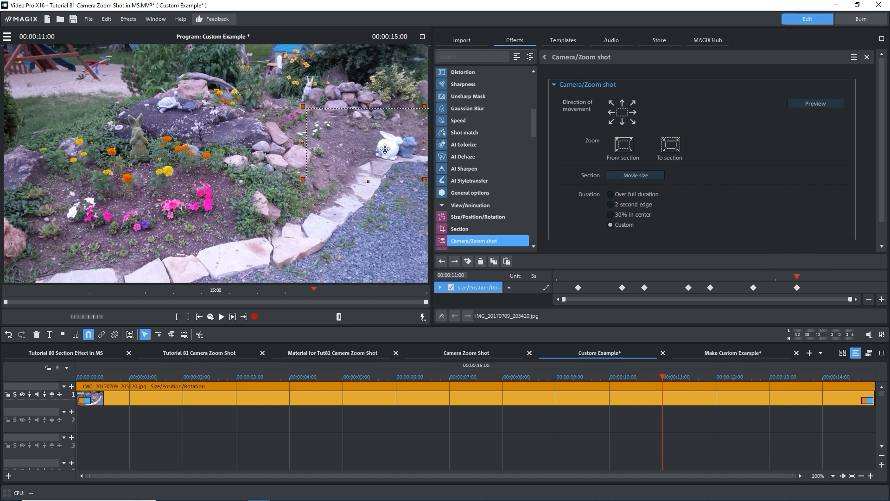
pyautogui.moveTo(796, 276); pyautogui.dragTo(828, 276)
pyautogui.doubleClick(819, 287)
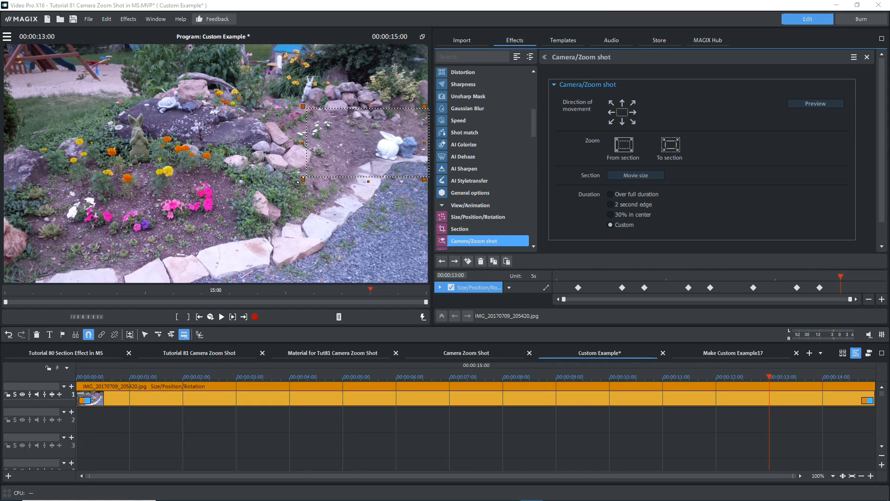
# Try to enlarge the section frame to cover the whole photo at 00:00:13:00
pyautogui.moveTo(302, 179); pyautogui.dragTo(43, 213)
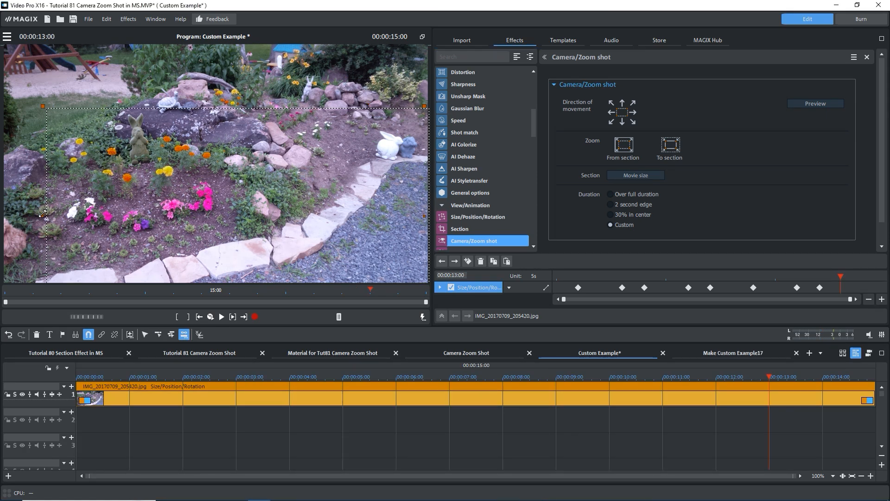
pyautogui.moveTo(119, 178); pyautogui.dragTo(78, 119)
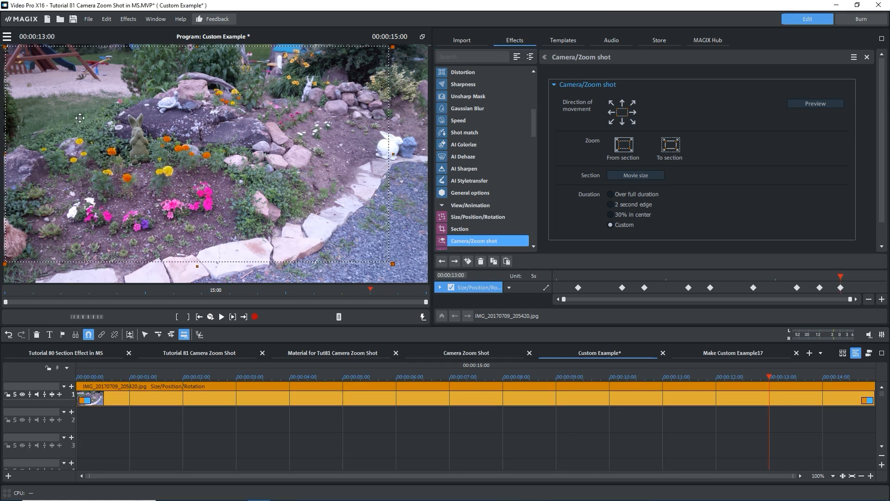
pyautogui.moveTo(391, 265); pyautogui.dragTo(427, 271)
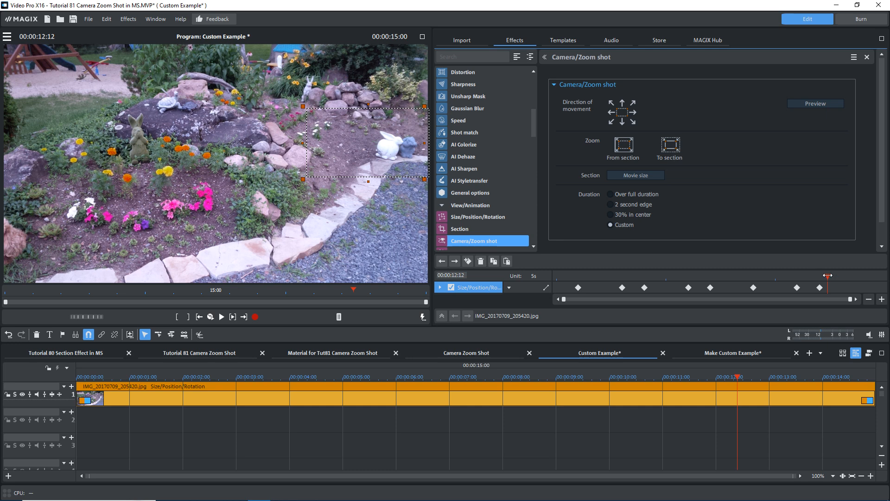
# Copy the full-frame keyframe at 00:00:01:00 to 00:00:13:00, and delete the pasted keyframe again
pyautogui.moveTo(827, 275); pyautogui.dragTo(580, 277)
pyautogui.click(443, 262)
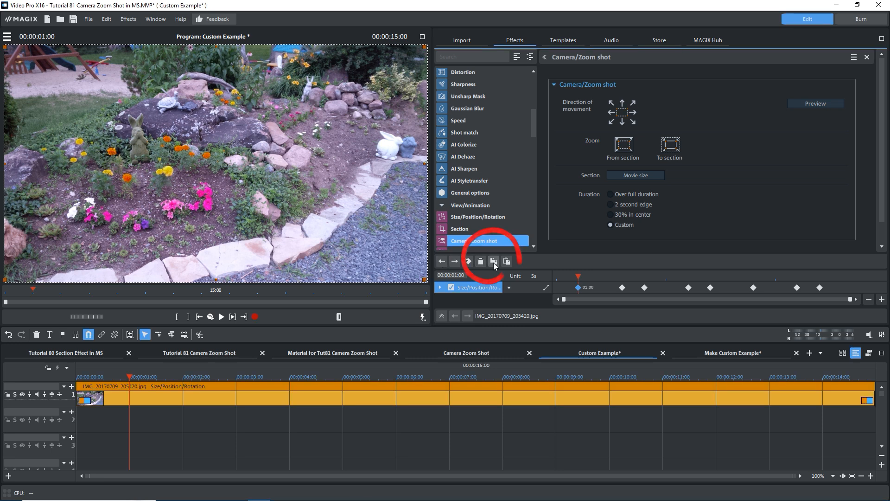
pyautogui.moveTo(579, 276)
pyautogui.mouseDown()
pyautogui.moveTo(821, 278)
pyautogui.moveTo(842, 286)
pyautogui.mouseUp()
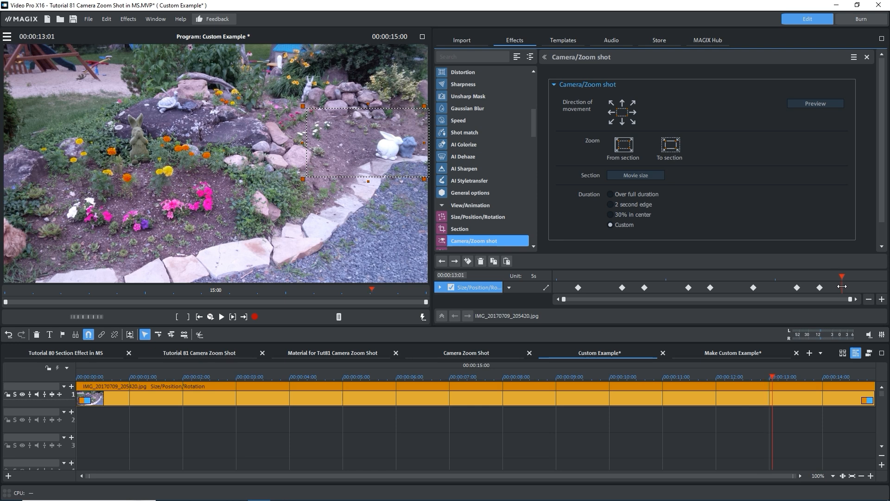
pyautogui.press('Left')
pyautogui.press('Left')
pyautogui.click(506, 262)
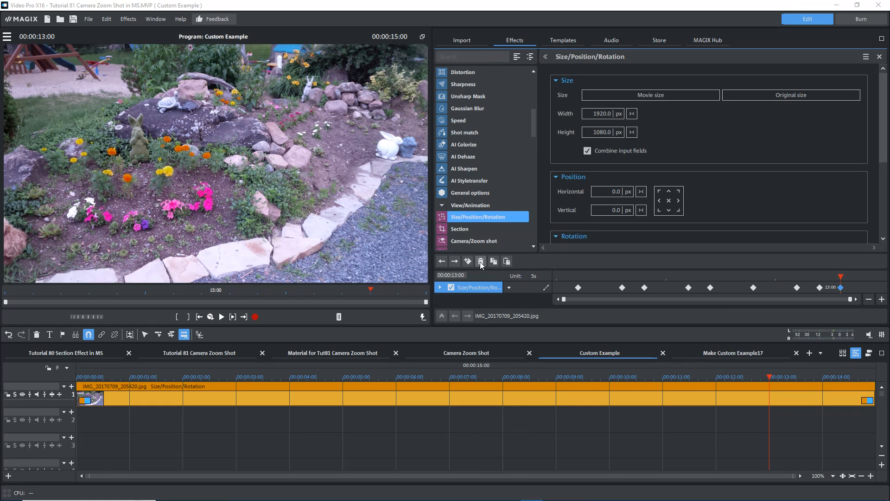
pyautogui.click(481, 261)
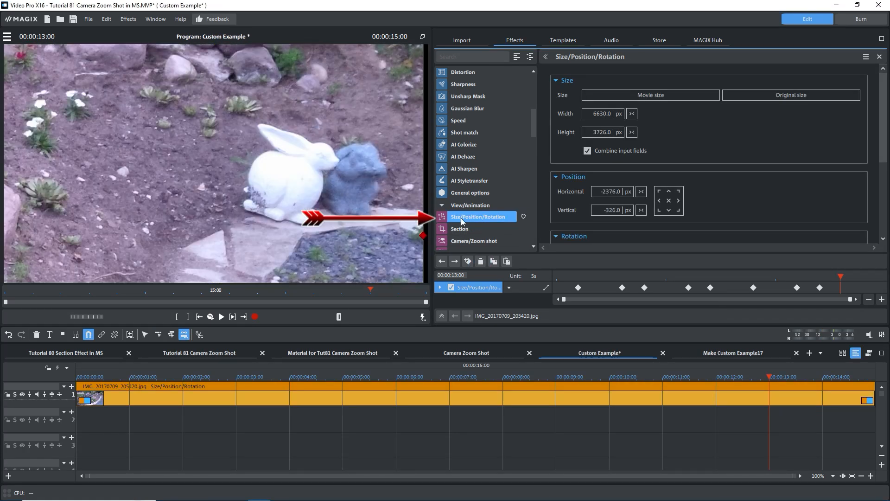
# At 00:00:13:00, set the photo to movie size with a centred position, and return to the Camera/Zoom shot effect
pyautogui.click(677, 94)
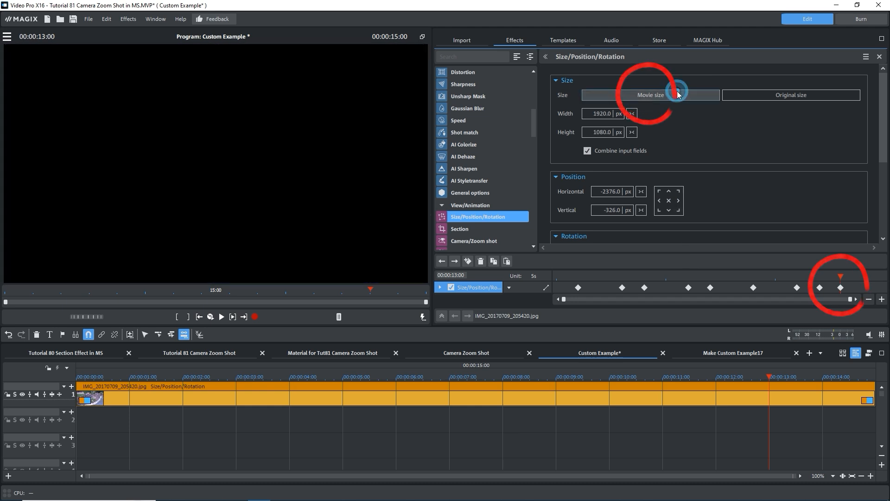
pyautogui.click(668, 201)
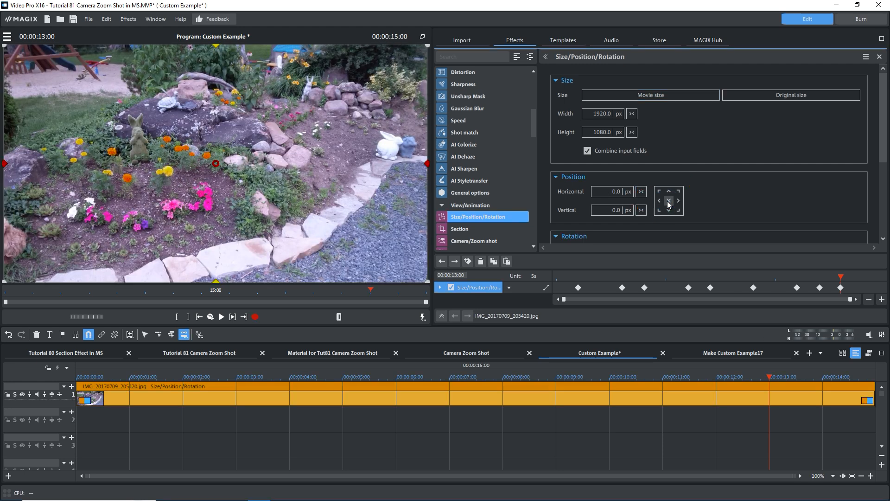
pyautogui.click(480, 240)
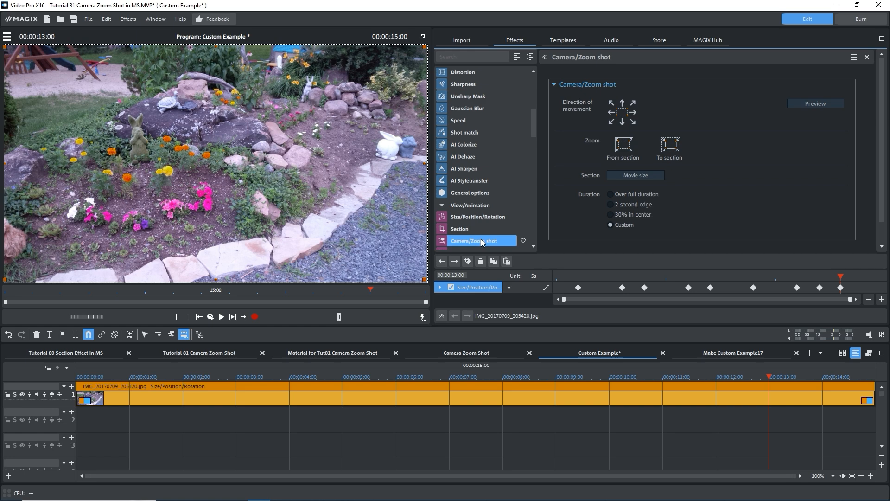
# Play the complete zoom animation from the start in preview mode, and return to edit mode
pyautogui.click(821, 103)
pyautogui.moveTo(841, 275); pyautogui.dragTo(526, 284)
pyautogui.press('space')
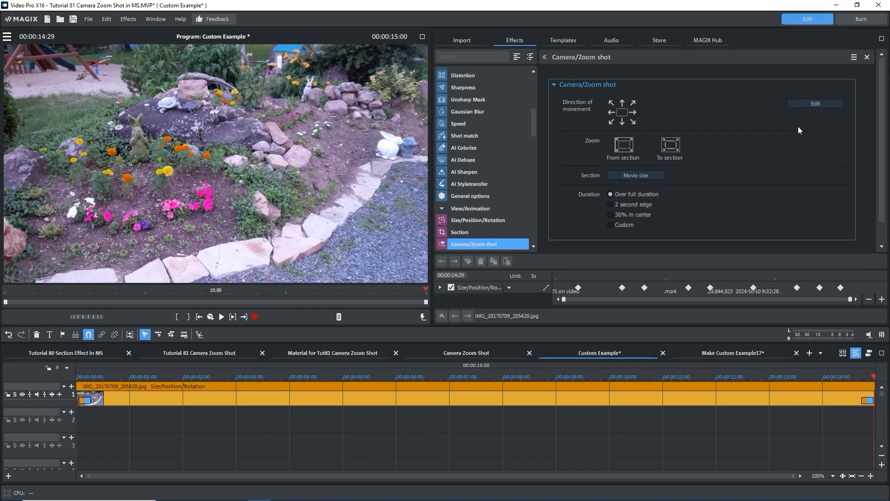
pyautogui.click(815, 105)
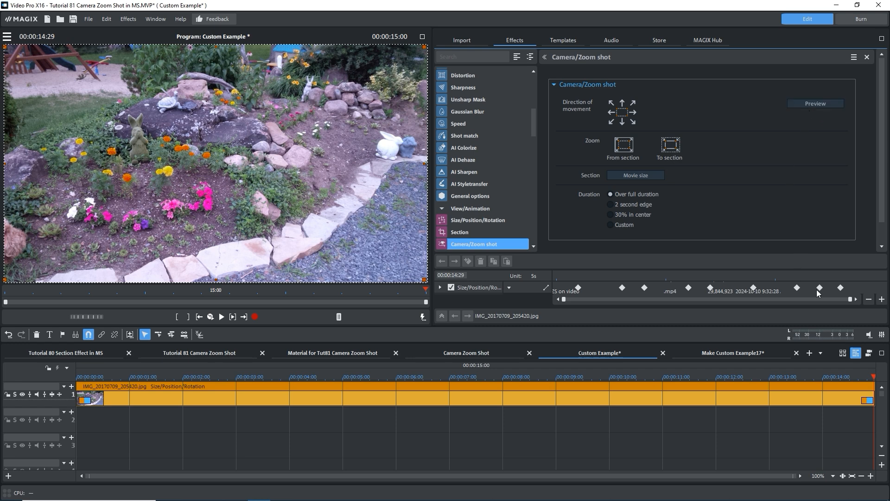
# Try moving the last keyframe from 13:00 to about 13:24, and undo the move
pyautogui.moveTo(840, 289); pyautogui.dragTo(857, 288)
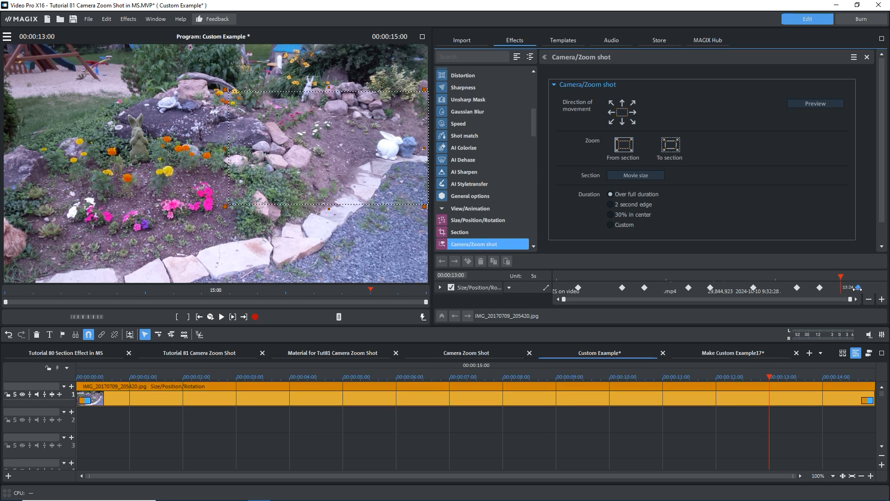
pyautogui.hotkey('ctrl', 'z')
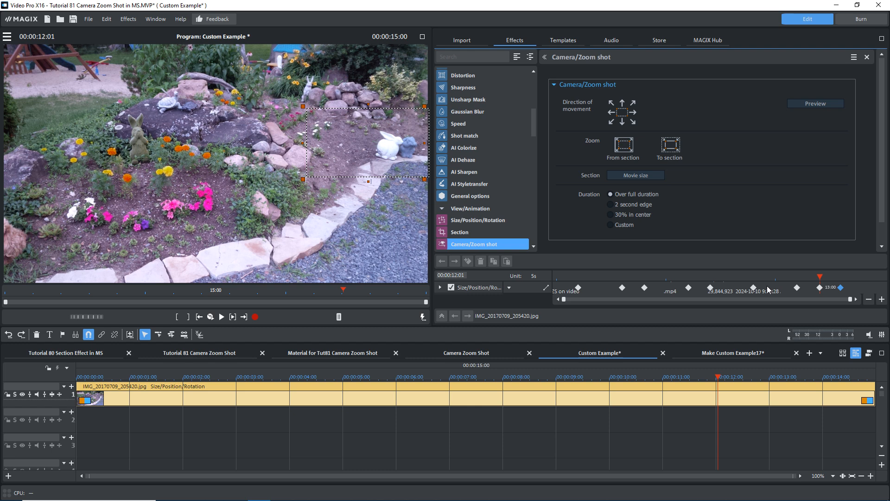
# Replace the keyframe at 00:00:09:00 with a new one whose section frame surrounds the white rabbit
pyautogui.click(754, 288)
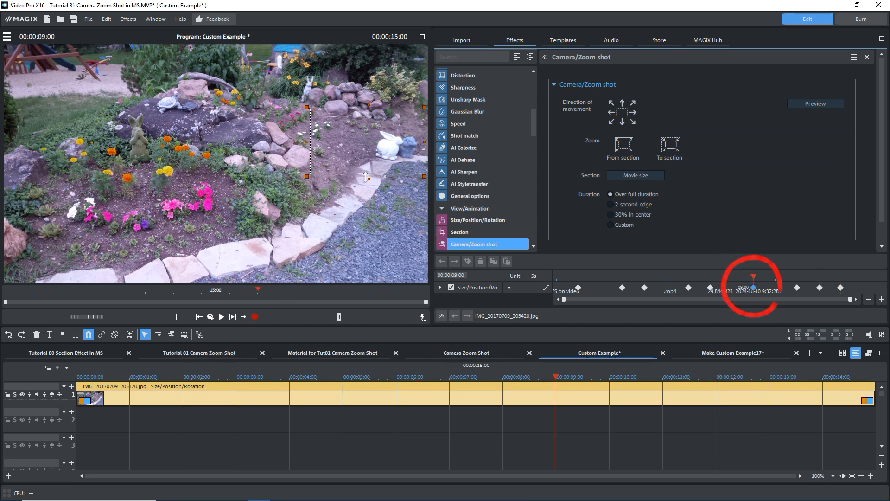
pyautogui.moveTo(305, 177)
pyautogui.mouseDown()
pyautogui.moveTo(254, 204)
pyautogui.moveTo(304, 163)
pyautogui.moveTo(303, 176)
pyautogui.mouseUp()
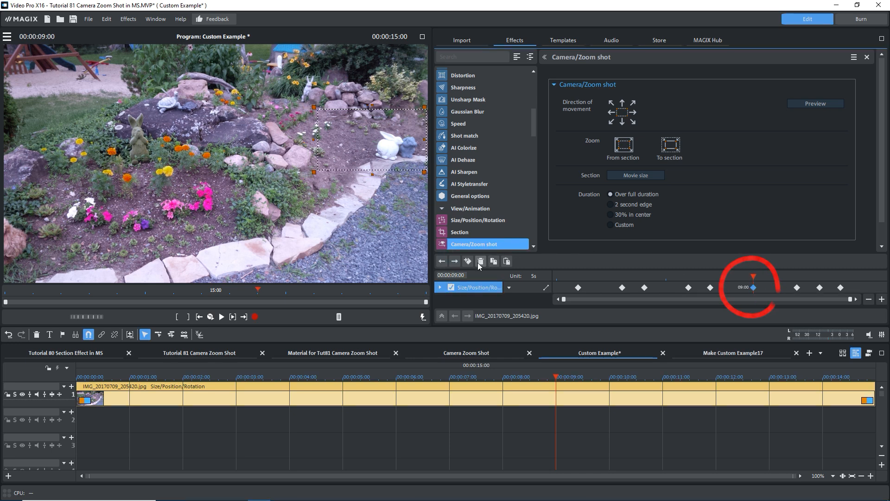
pyautogui.click(480, 262)
pyautogui.moveTo(224, 120); pyautogui.dragTo(331, 139)
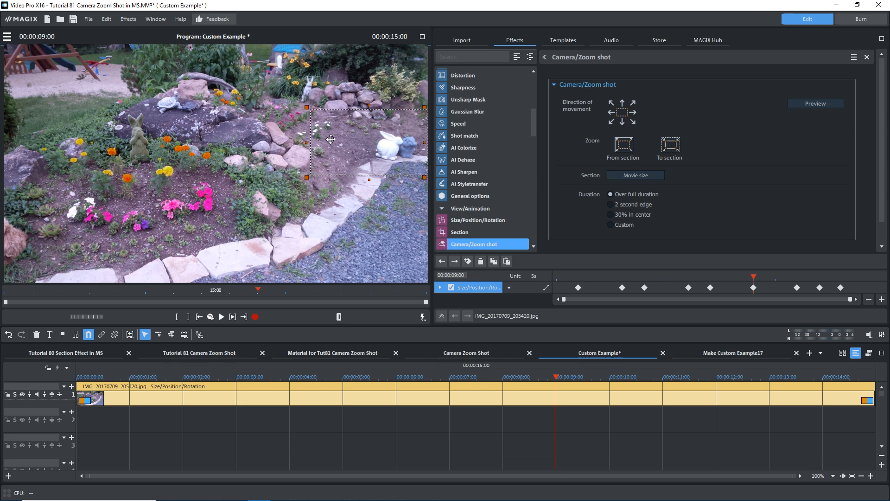
# Open the Size/Position/Rotation effect and step through its keyframes from 00:00:09:00 to 00:00:13:00 to examine their values
pyautogui.click(480, 221)
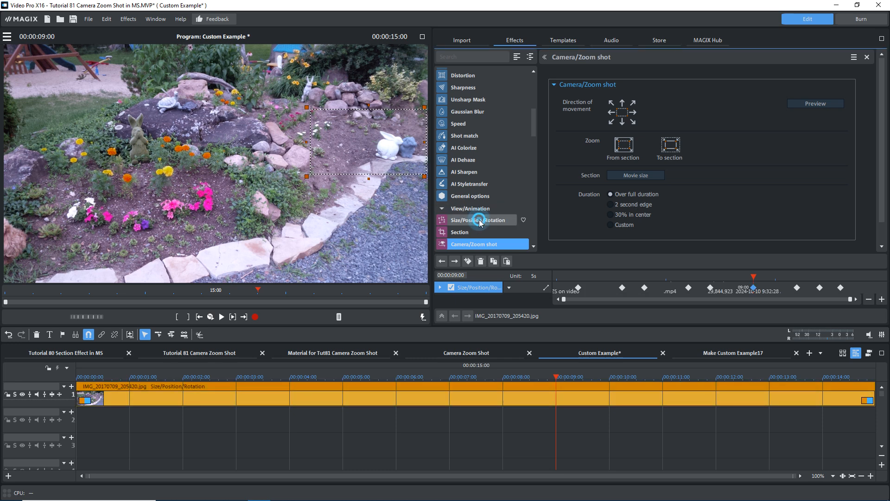
pyautogui.click(455, 261)
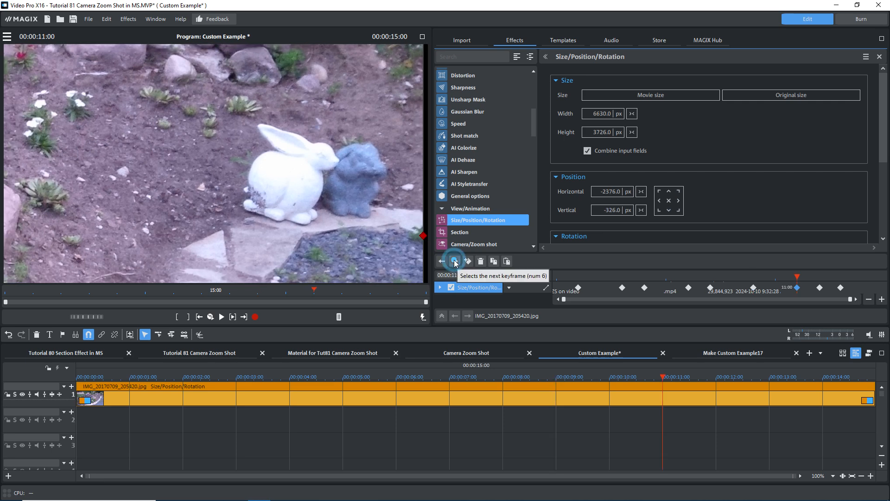
pyautogui.click(454, 261)
pyautogui.click(454, 261)
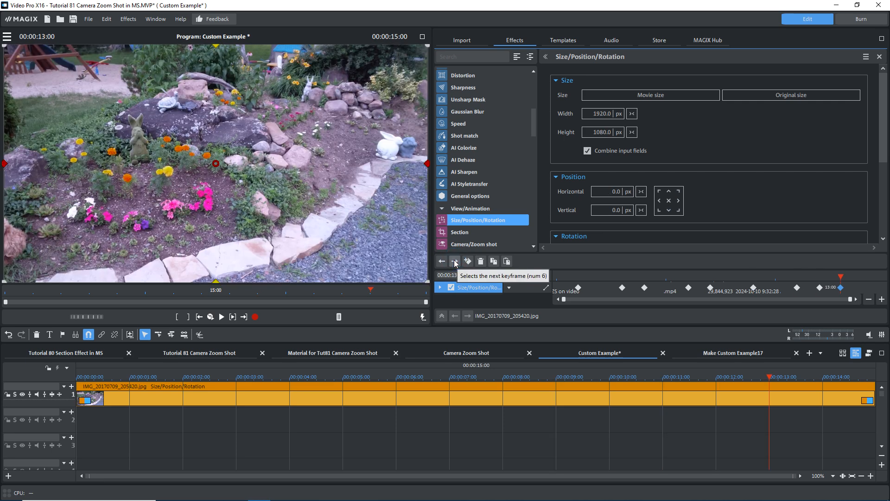